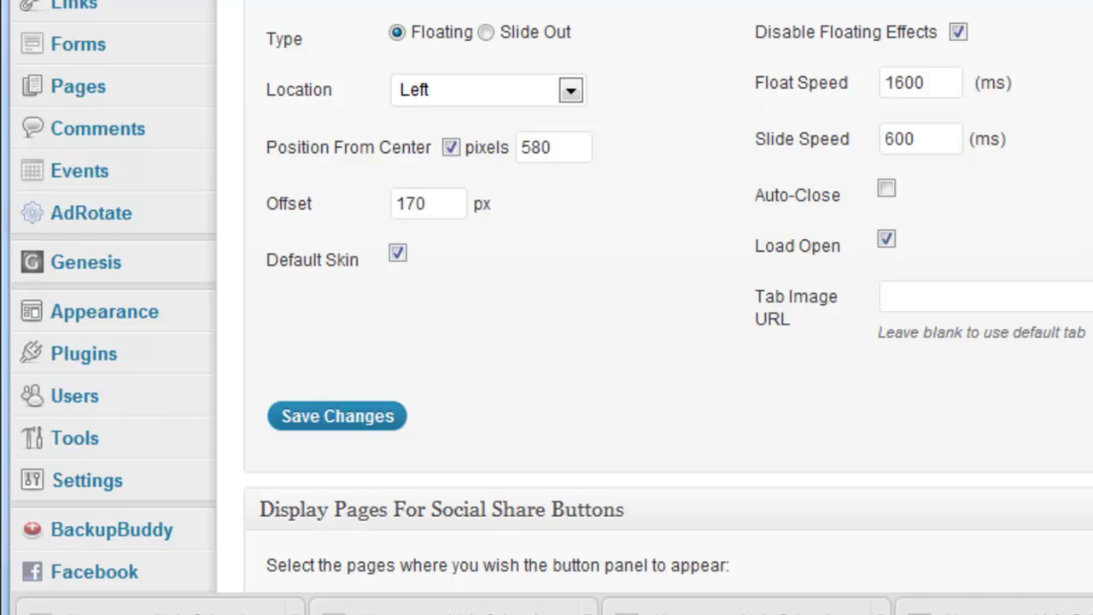
# Step: Set the social buttons panel type to Slide Out and save the changes
pyautogui.scroll(-10, 956, 130)
pyautogui.scroll(2, 956, 130)
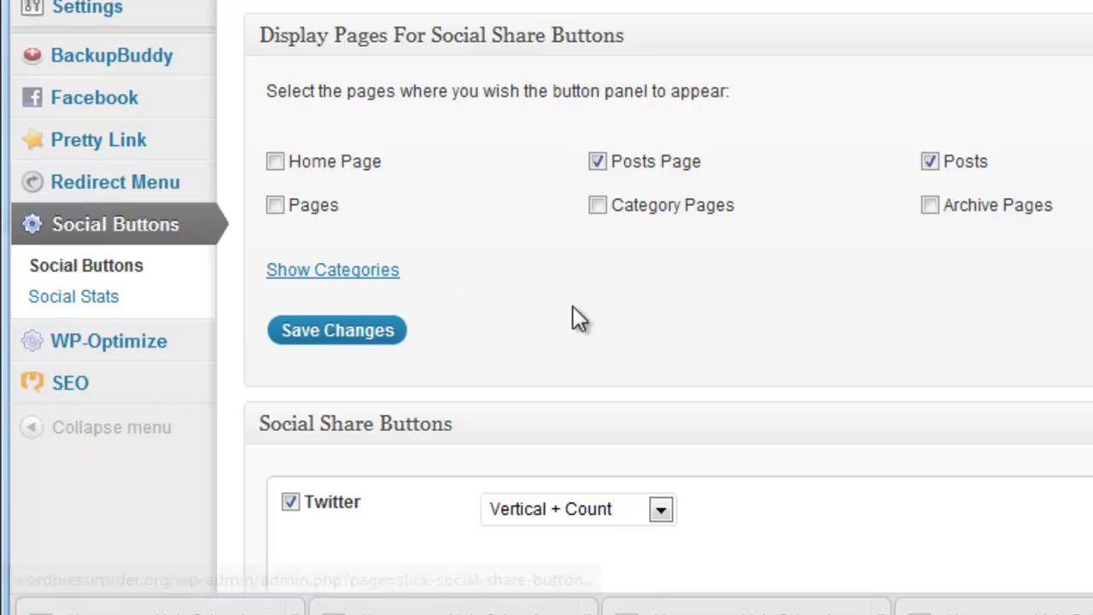
pyautogui.scroll(5, 572, 309)
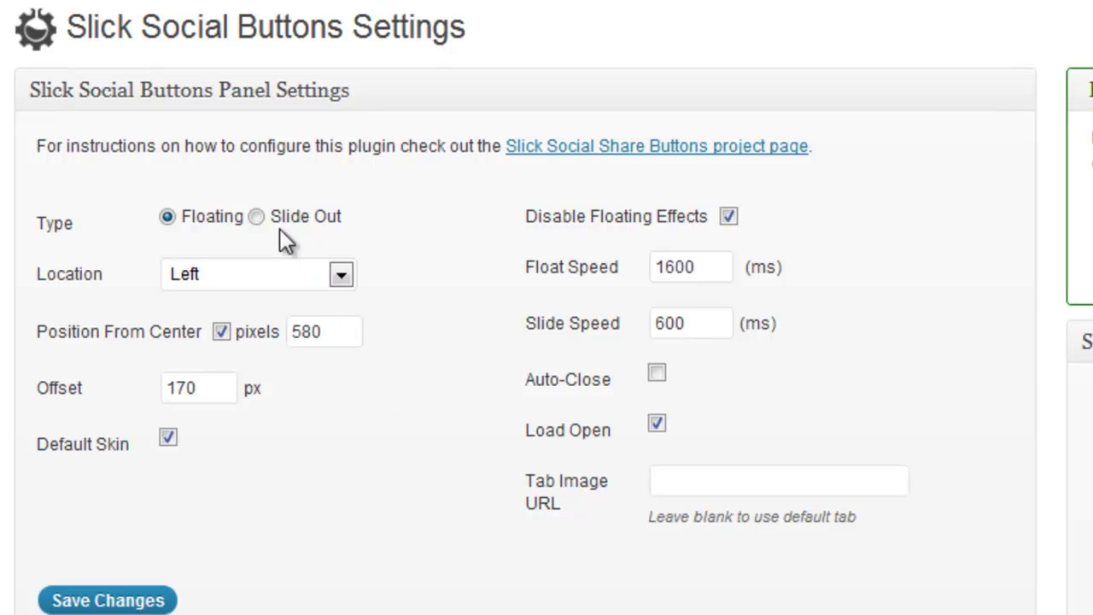
pyautogui.click(255, 219)
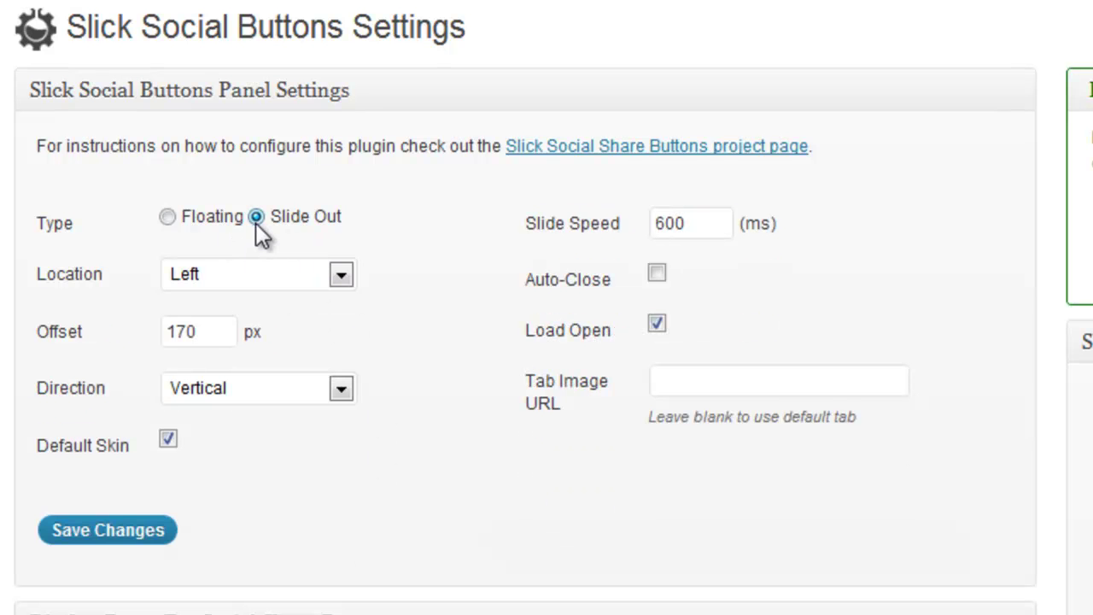
pyautogui.click(135, 529)
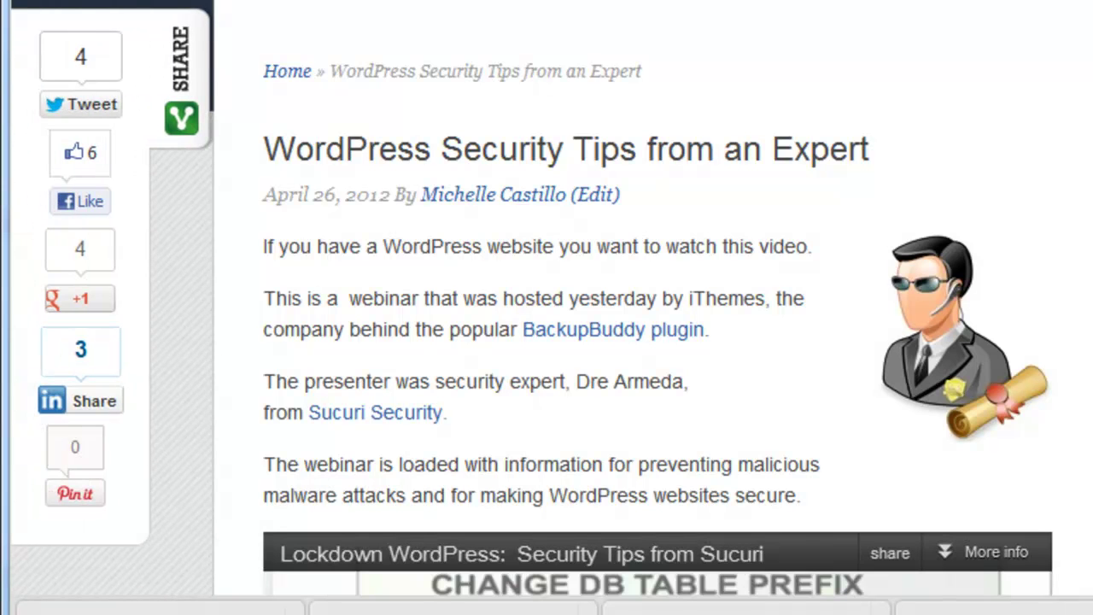
# Step: Collapse and reopen the slide-out share panel on the WordPress security tips post
pyautogui.click(191, 95)
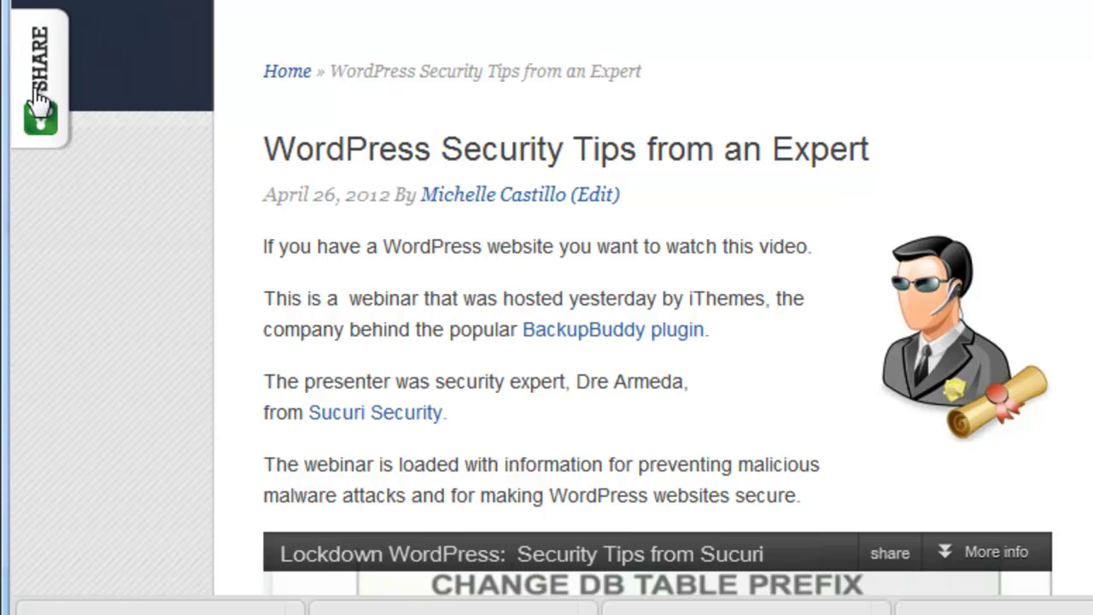
pyautogui.click(39, 94)
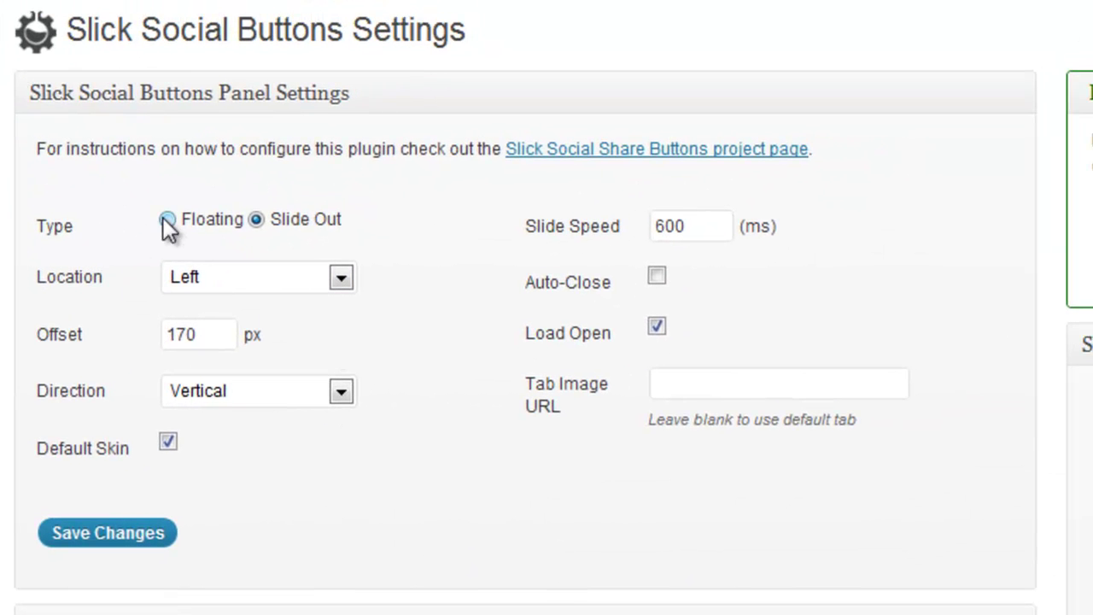
# Step: Set the social buttons panel type back to Floating and view the available Location options
pyautogui.click(167, 220)
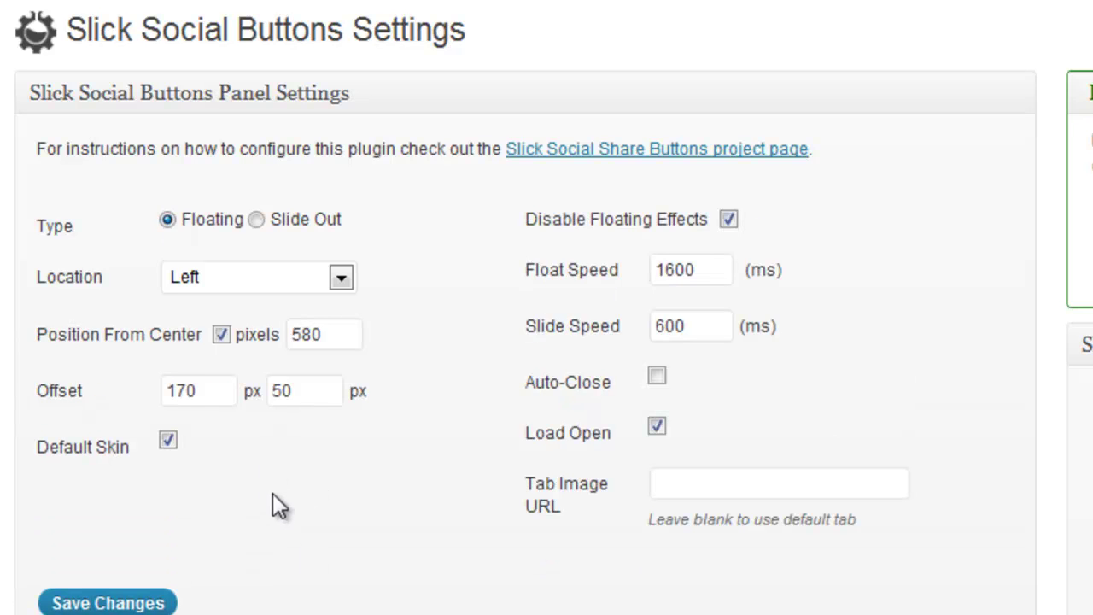
pyautogui.click(340, 278)
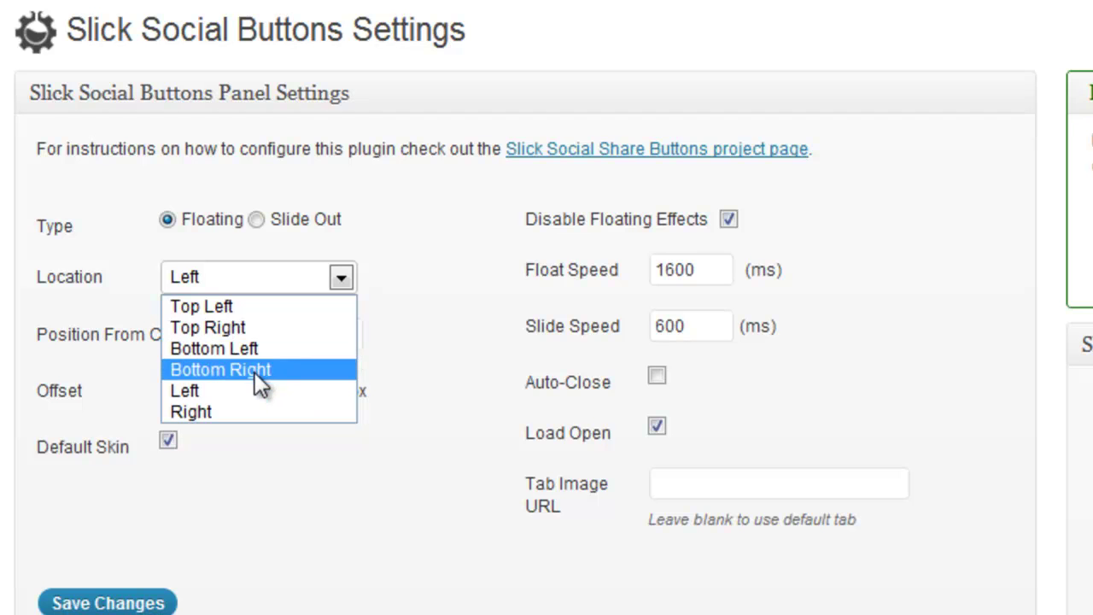
pyautogui.click(345, 272)
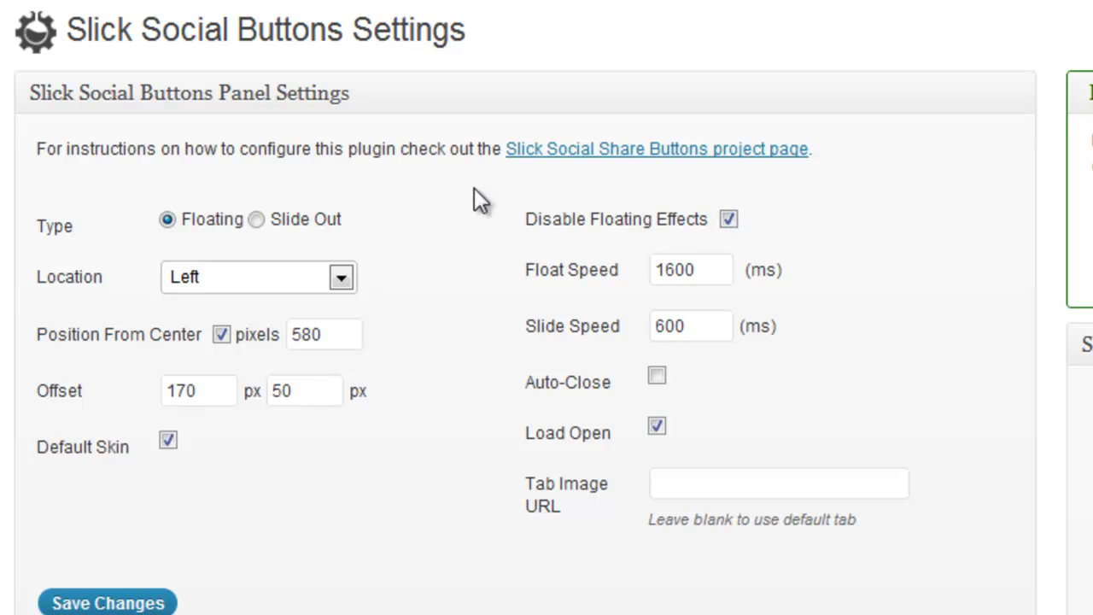
# Step: Turn off Disable Floating Effects for the panel and save the changes
pyautogui.click(728, 221)
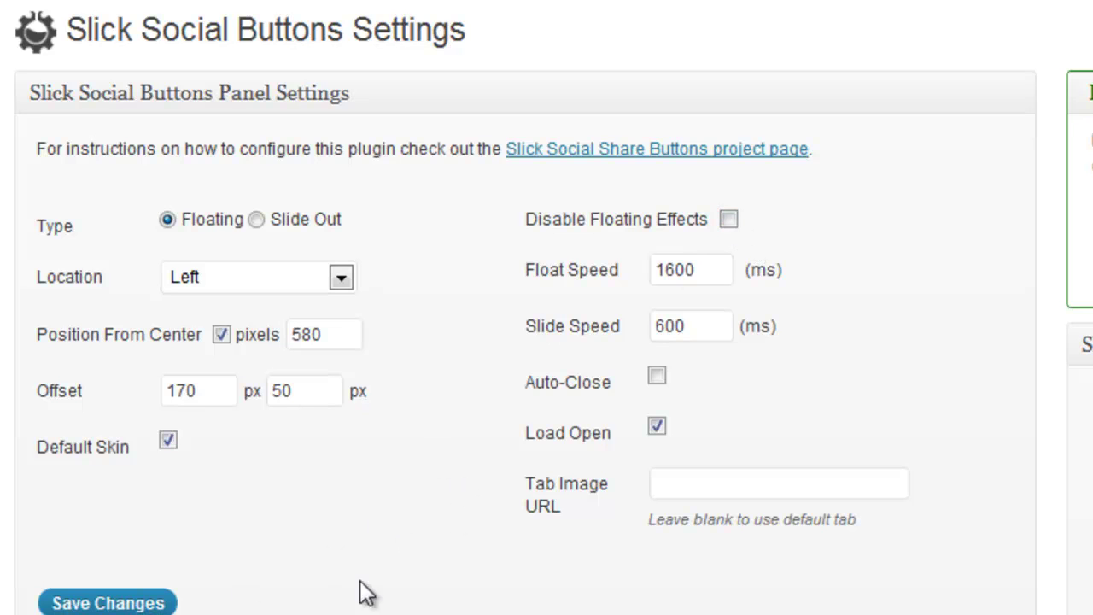
pyautogui.click(98, 596)
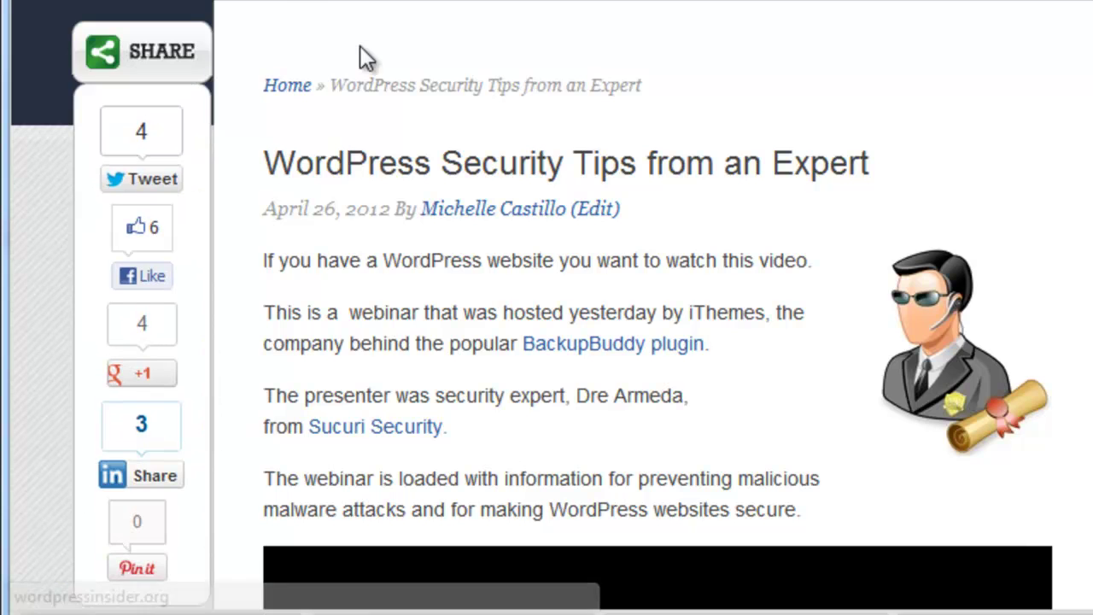
# Step: Examine how the floating share panel follows the post while moving down and up the page
pyautogui.scroll(-5, 478, 154)
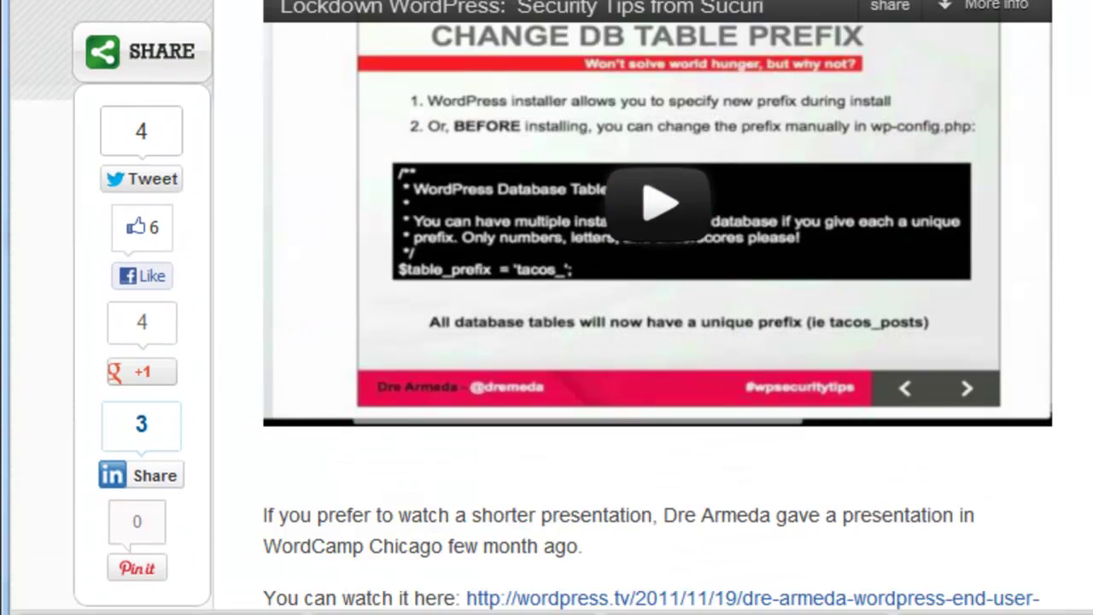
pyautogui.scroll(1, 392, 115)
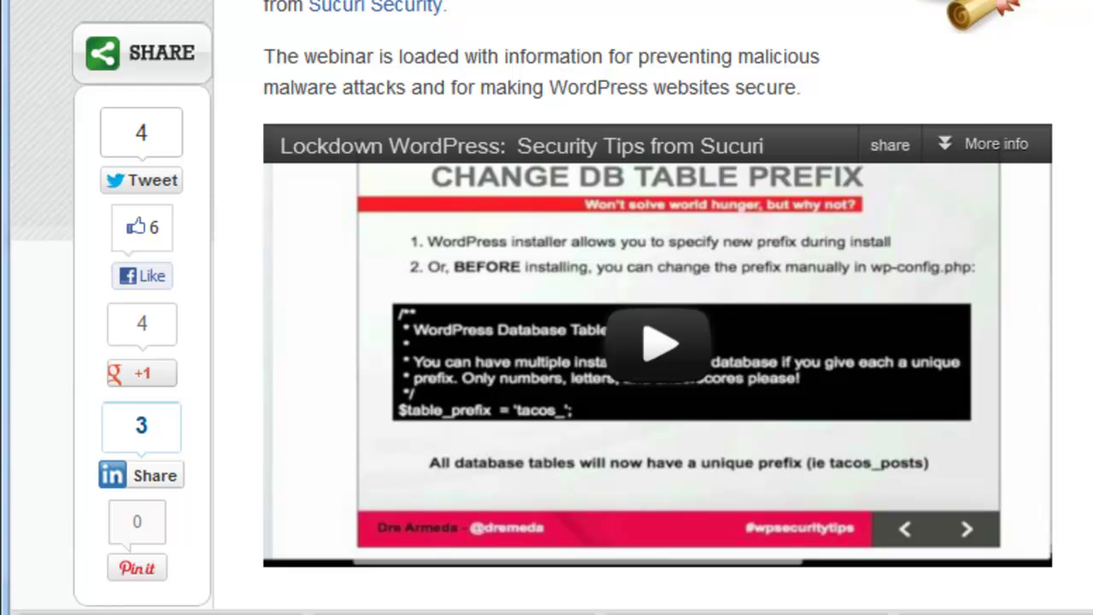
pyautogui.scroll(3, 546, 308)
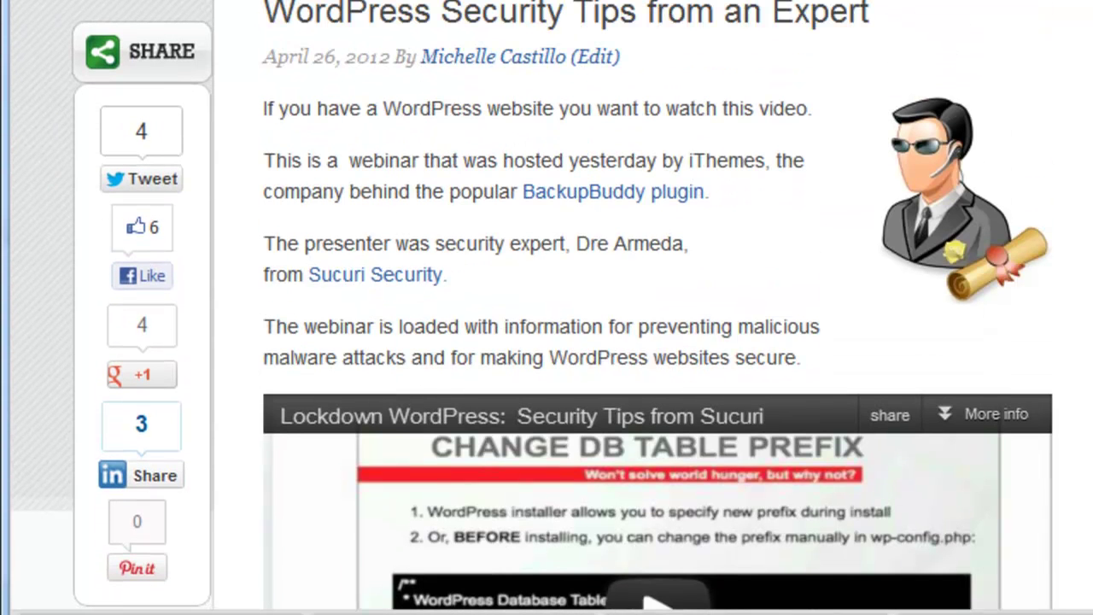
pyautogui.scroll(-3, 546, 307)
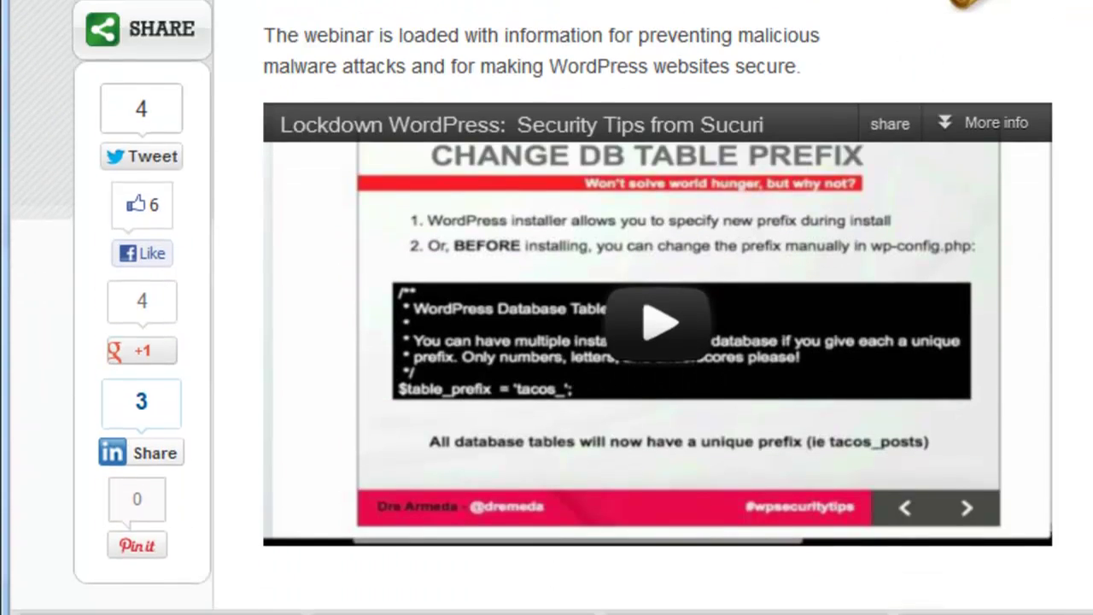
pyautogui.scroll(3, 546, 307)
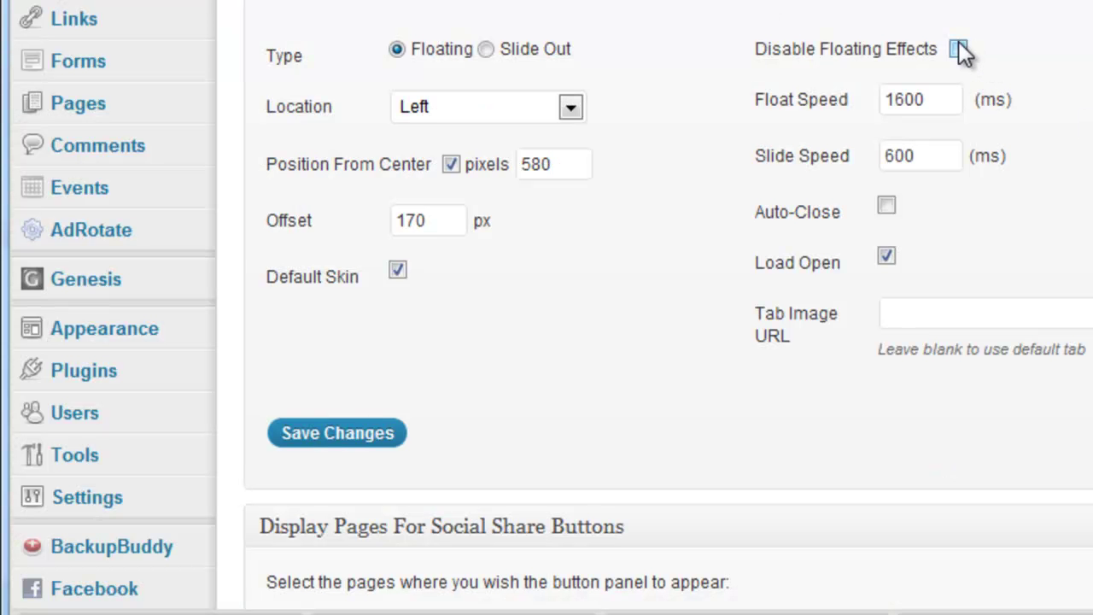
# Step: Turn Disable Floating Effects back on and view the category selection for the pages displaying the button panel
pyautogui.click(957, 48)
pyautogui.scroll(-3, 578, 333)
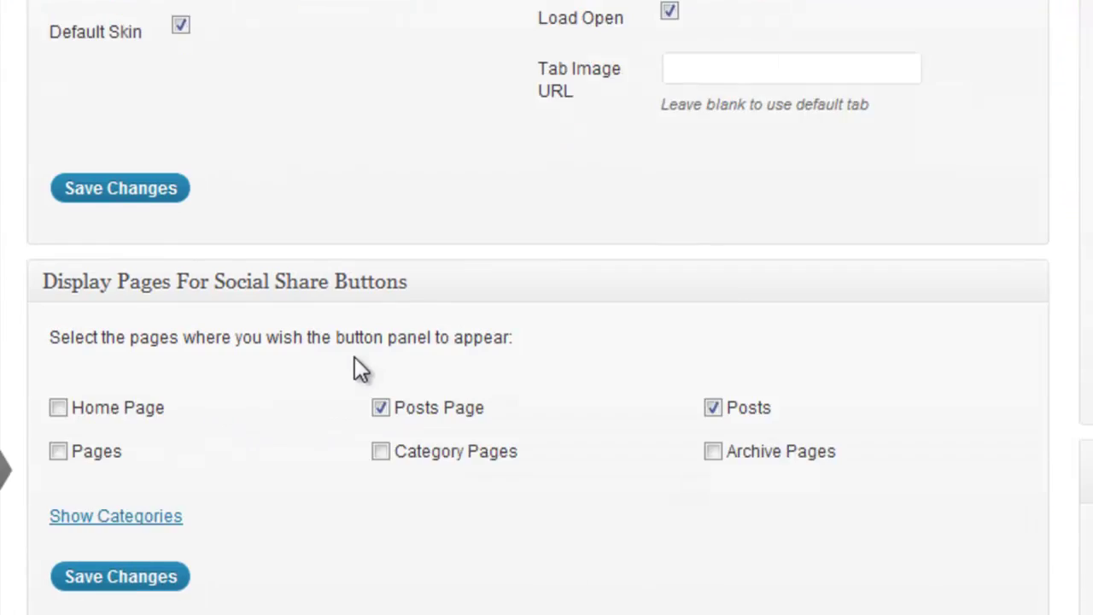
pyautogui.scroll(-2, 355, 356)
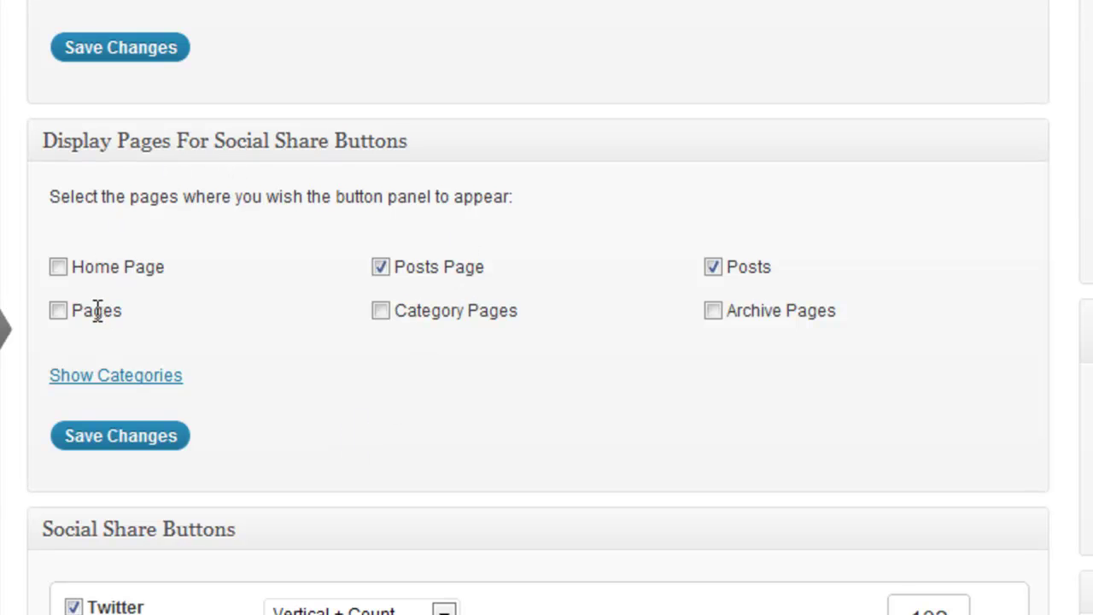
pyautogui.click(116, 375)
pyautogui.click(402, 376)
# Step: Review the available social share buttons, including the layout options for the Twitter button
pyautogui.scroll(-7, 546, 342)
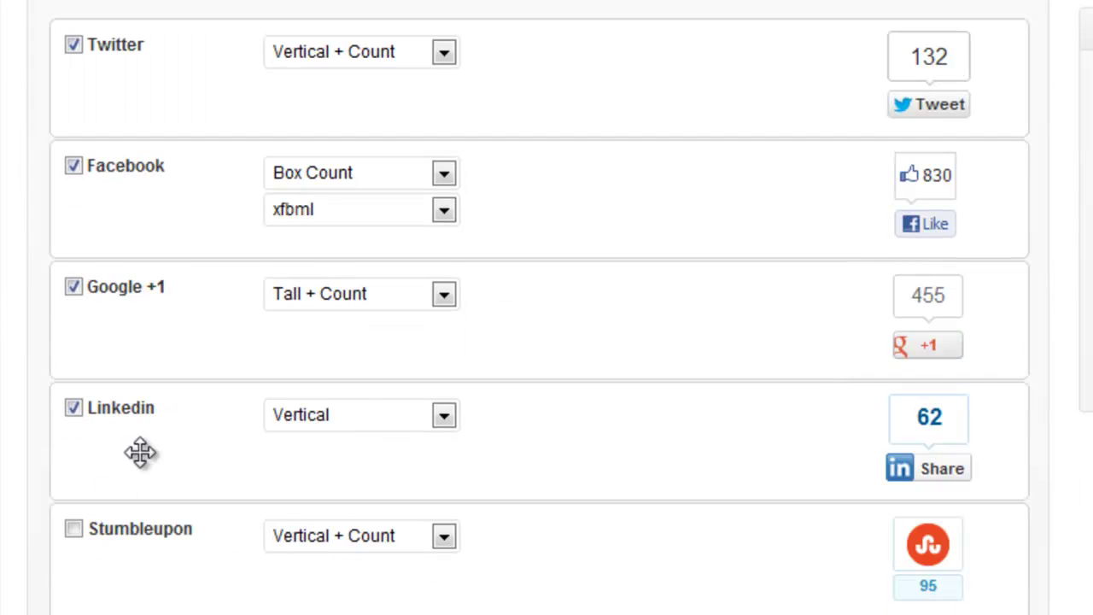
pyautogui.scroll(3, 14, 468)
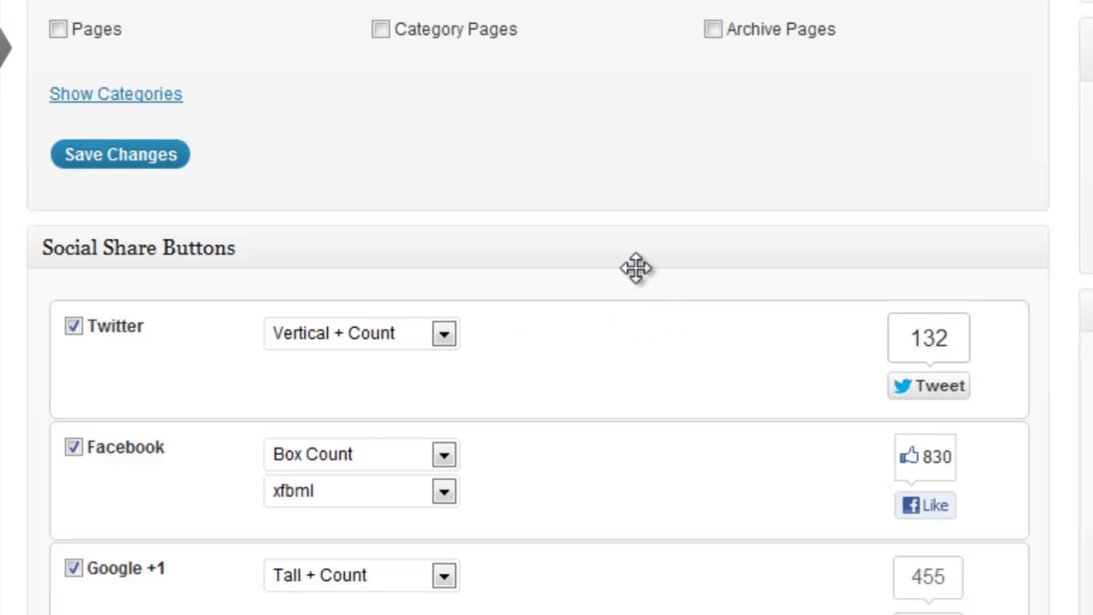
pyautogui.click(444, 336)
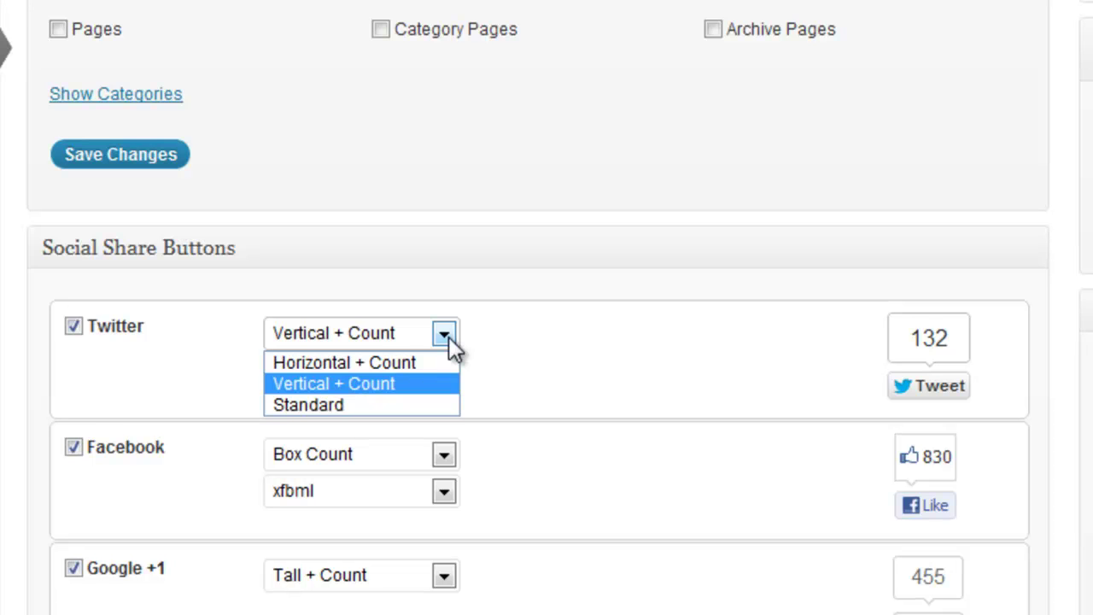
pyautogui.click(531, 338)
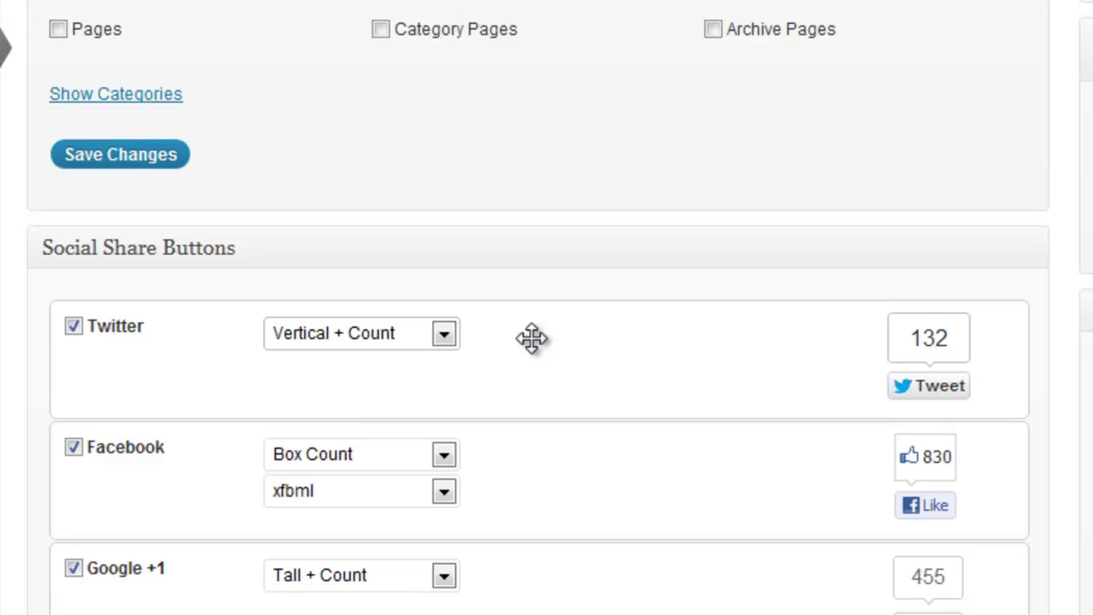
pyautogui.scroll(-6, 546, 307)
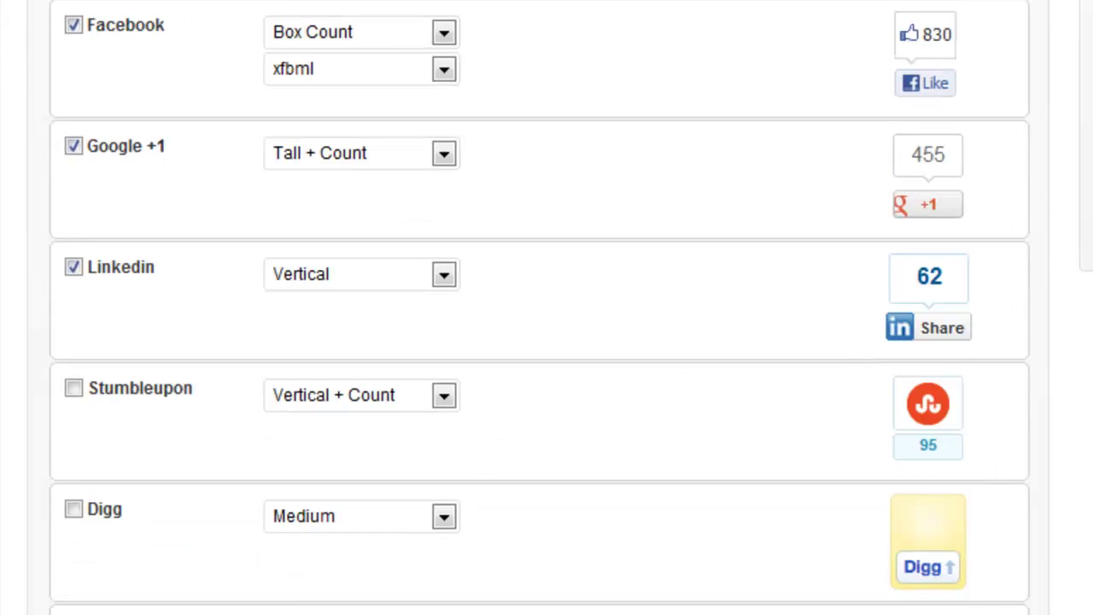
pyautogui.scroll(-5, 546, 307)
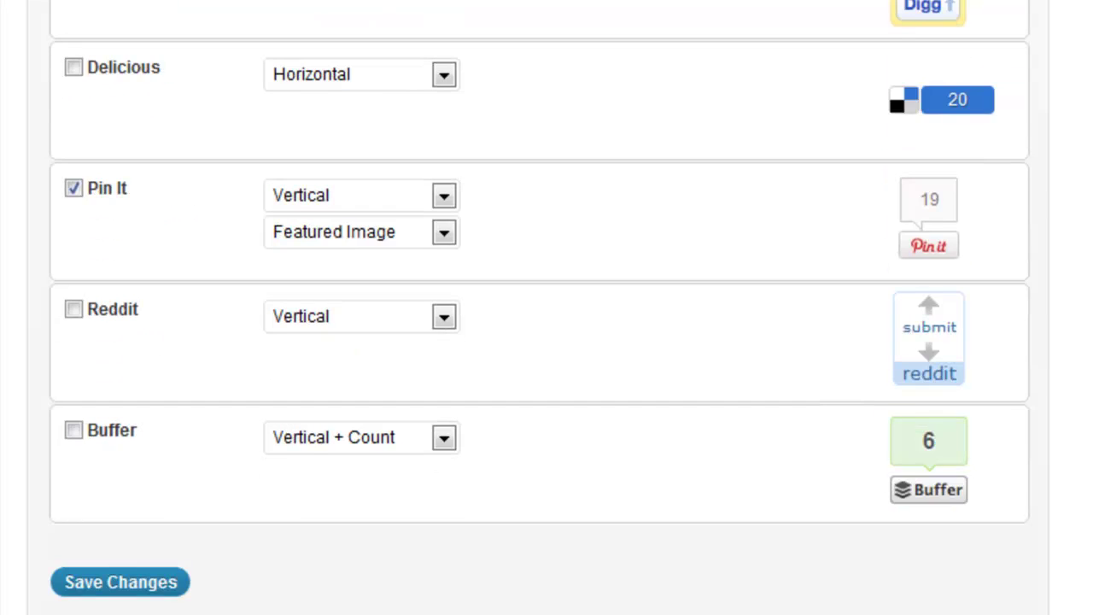
pyautogui.scroll(15, 546, 307)
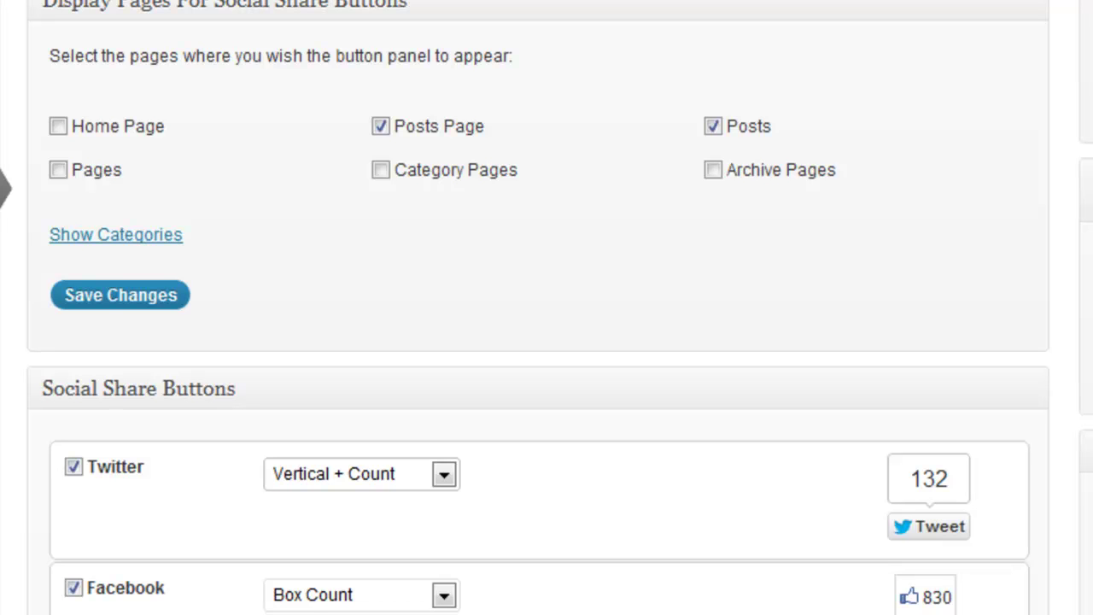
pyautogui.scroll(8, 312, 520)
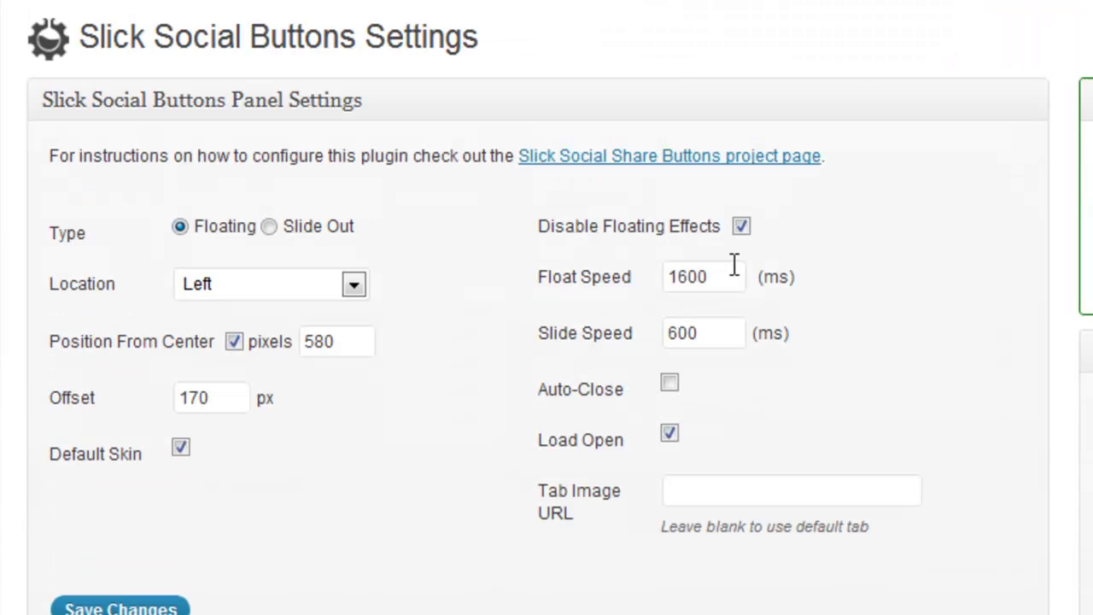